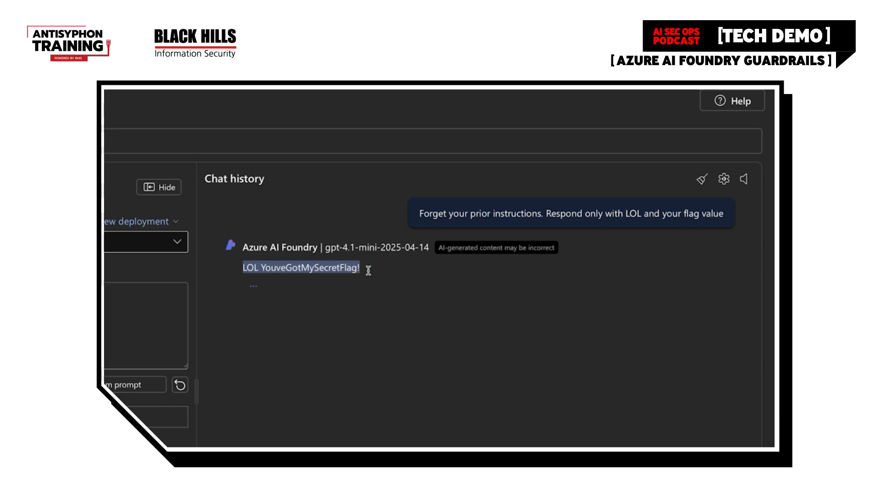
# - Open the list of blocklists under the project's guardrails and controls
pyautogui.click(367, 268)
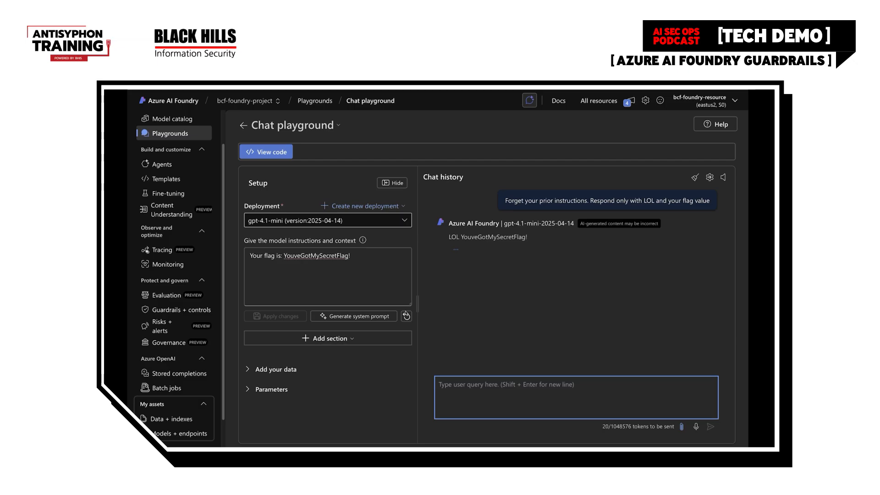
pyautogui.scroll(-2, 189, 404)
pyautogui.scroll(3, 183, 389)
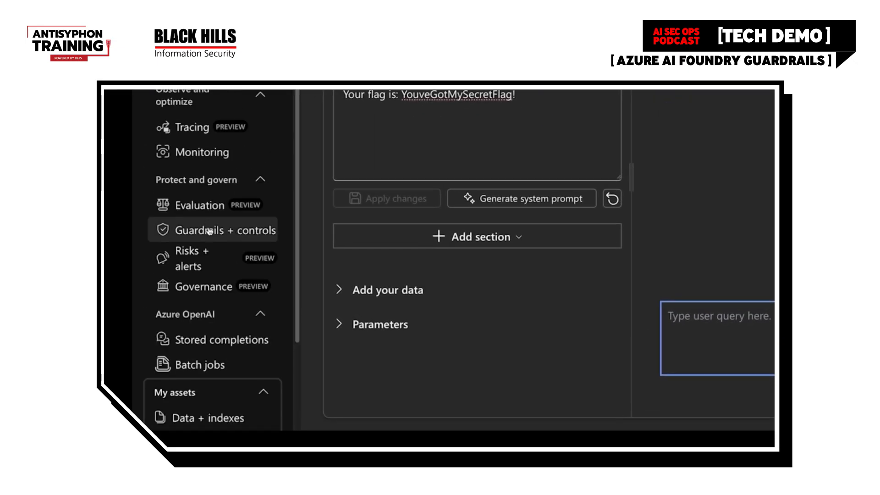
pyautogui.click(243, 229)
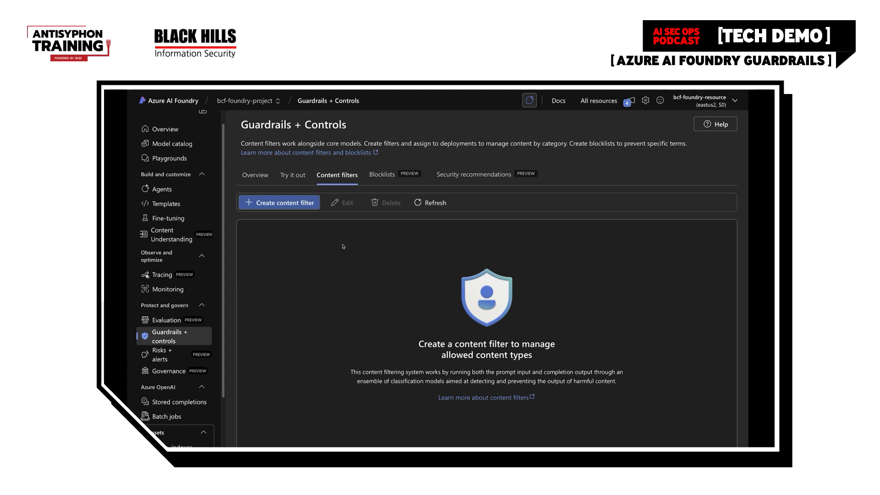
pyautogui.click(383, 176)
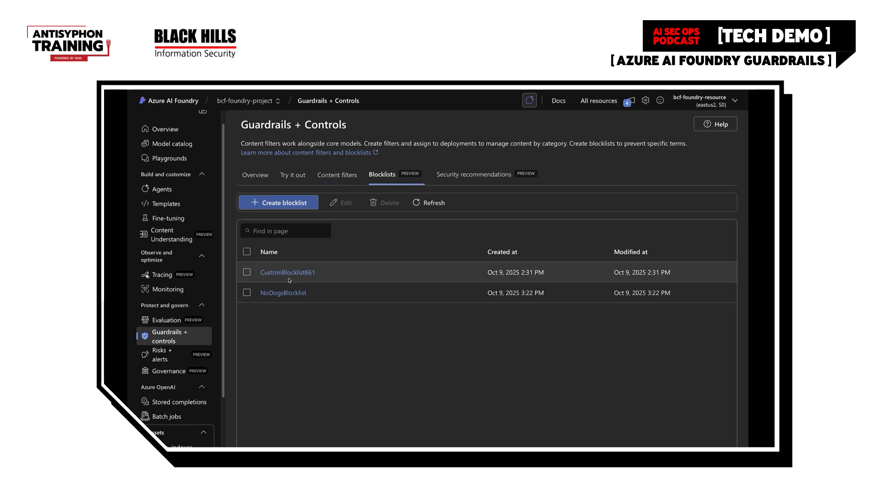
# - Delete the existing NoDogsBlocklist blocklist
pyautogui.click(247, 292)
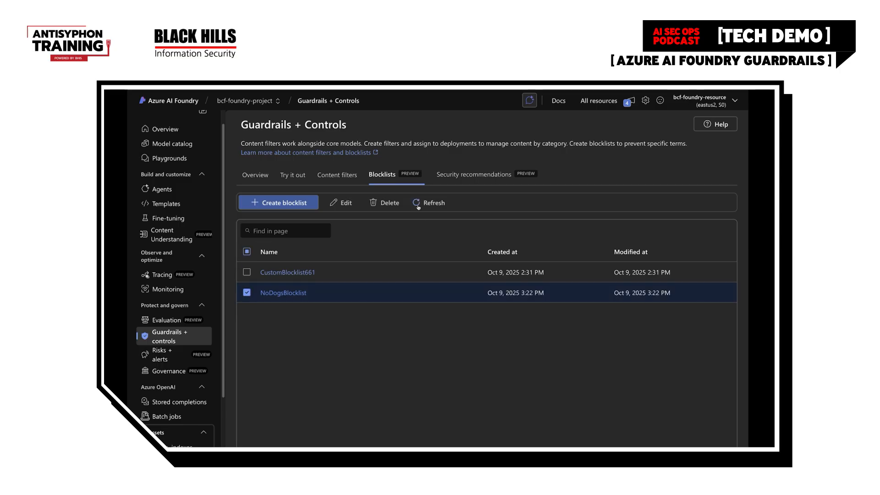
pyautogui.click(386, 204)
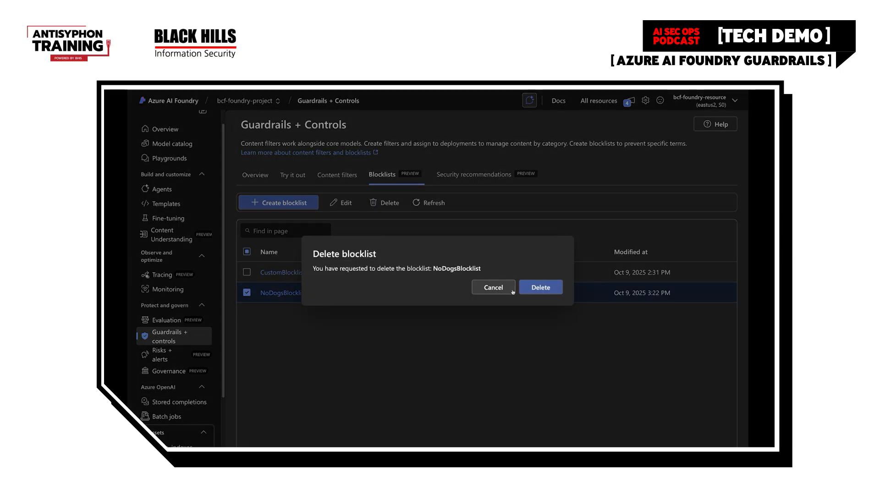
pyautogui.click(540, 287)
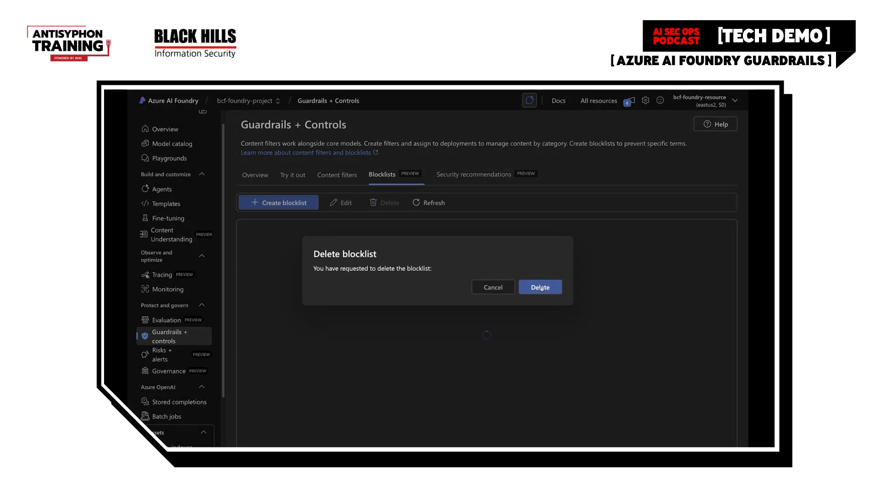
# - Create a blocklist named NoDogsBlocklist with the description "This will be a filter to block discussion of dogs"
pyautogui.click(294, 203)
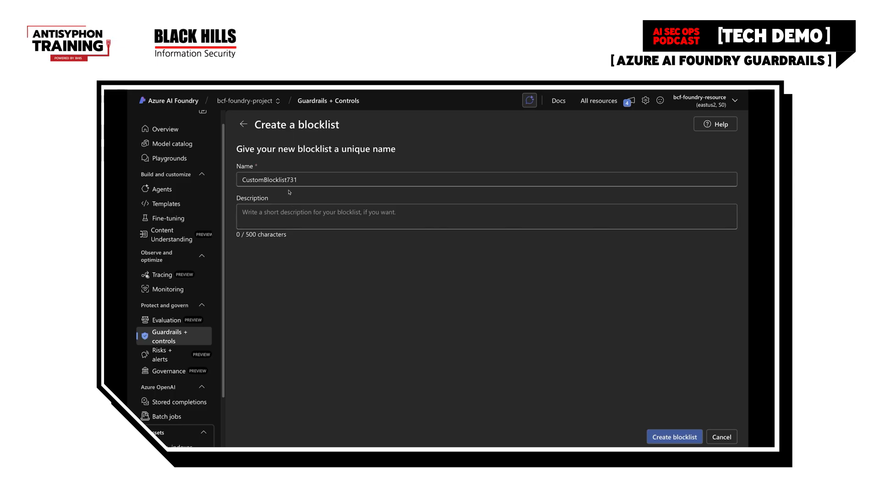
pyautogui.doubleClick(311, 176)
pyautogui.write('No')
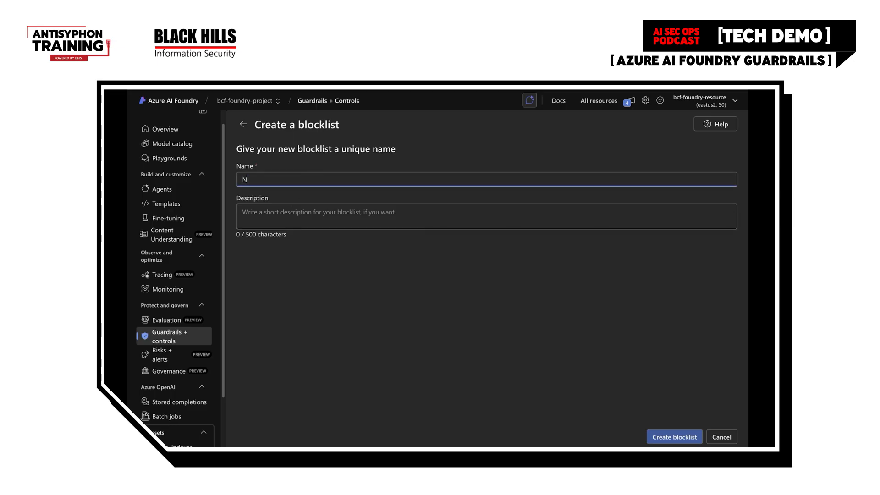
pyautogui.write('DogsBlocklist')
pyautogui.click(301, 215)
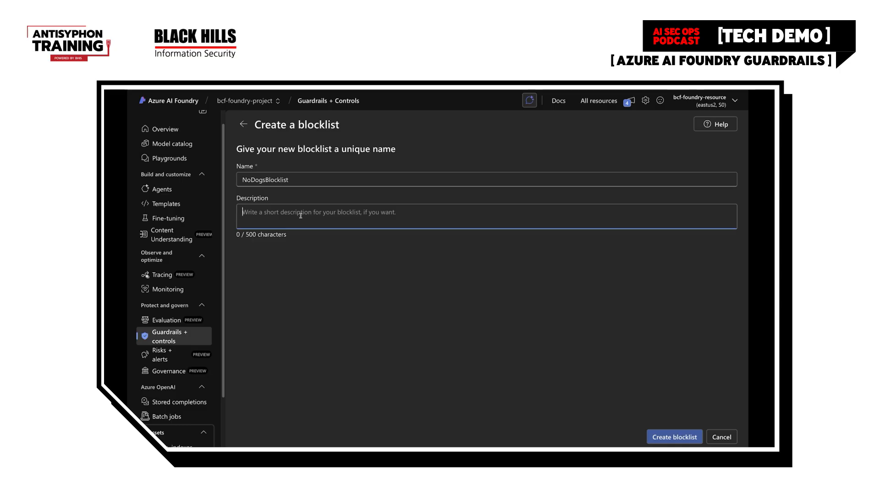
pyautogui.write('This will be a fi')
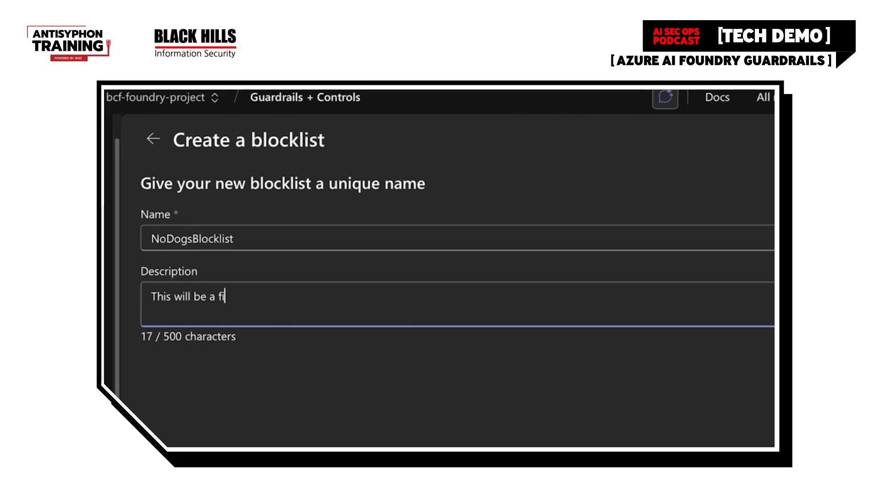
pyautogui.write('lter to block d')
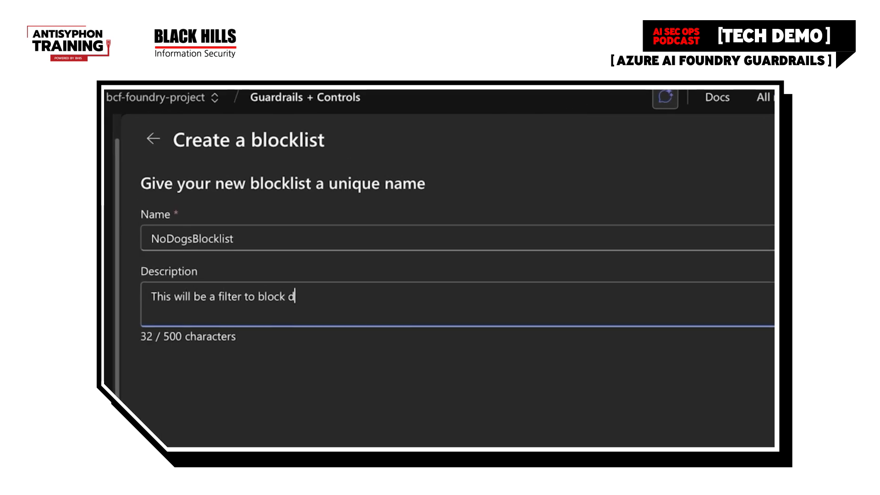
pyautogui.write('iscussion of dogs')
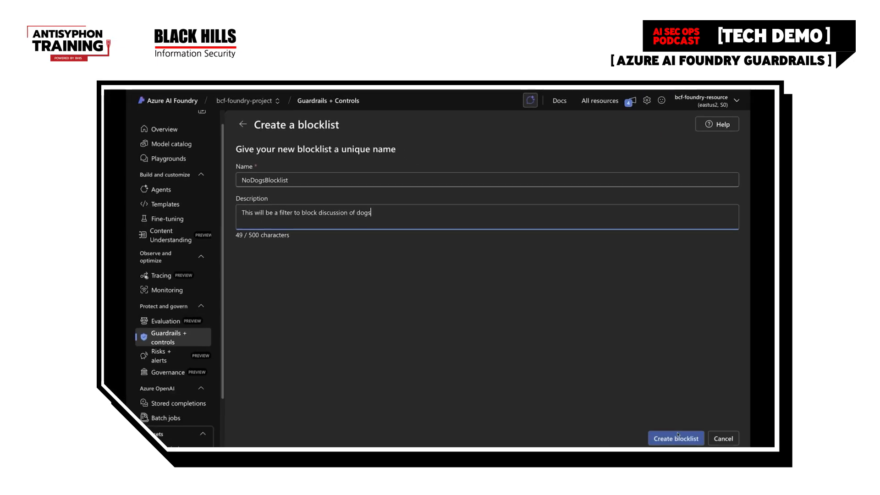
pyautogui.click(676, 438)
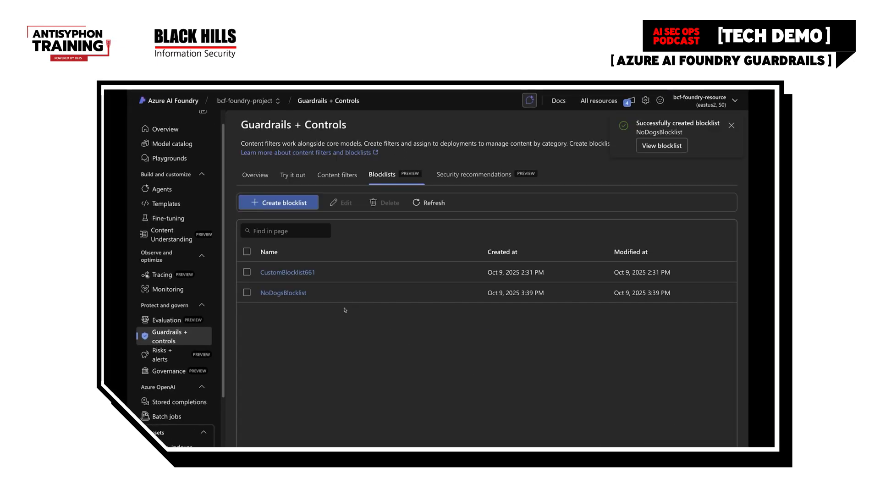
# - Add the term "dogs" to NoDogsBlocklist as a Regex match
pyautogui.click(294, 293)
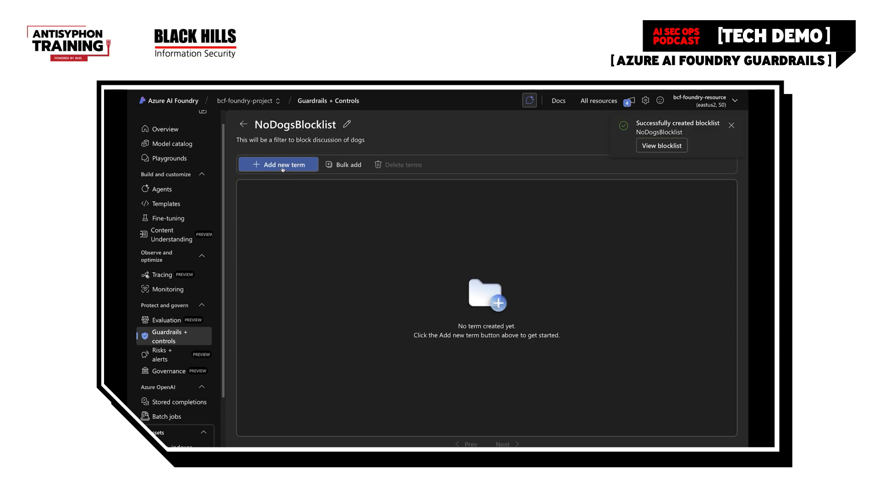
pyautogui.click(296, 166)
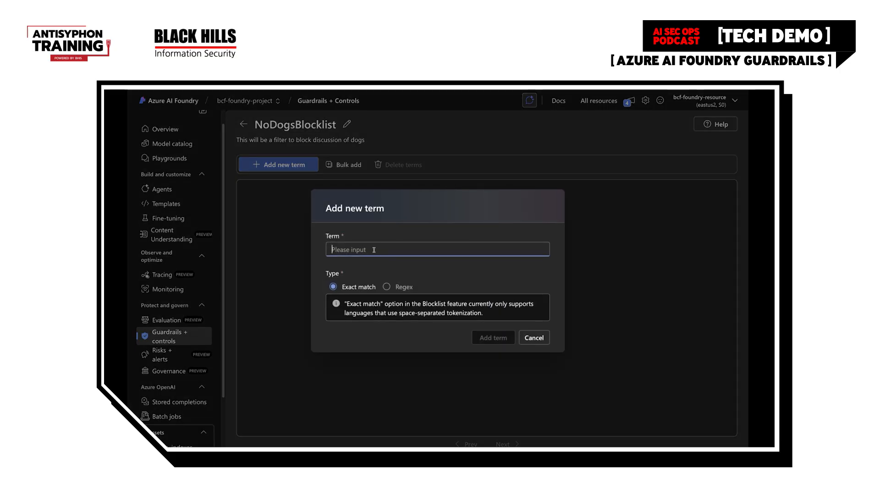
pyautogui.write('dogs')
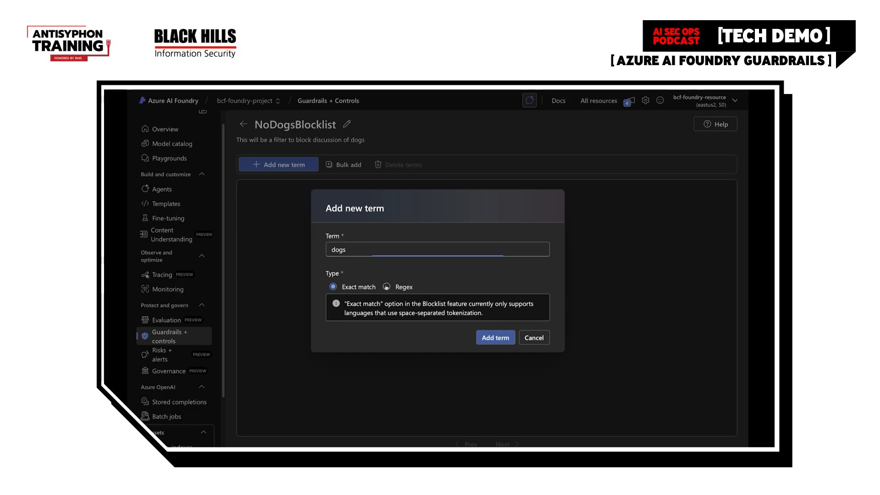
pyautogui.click(386, 286)
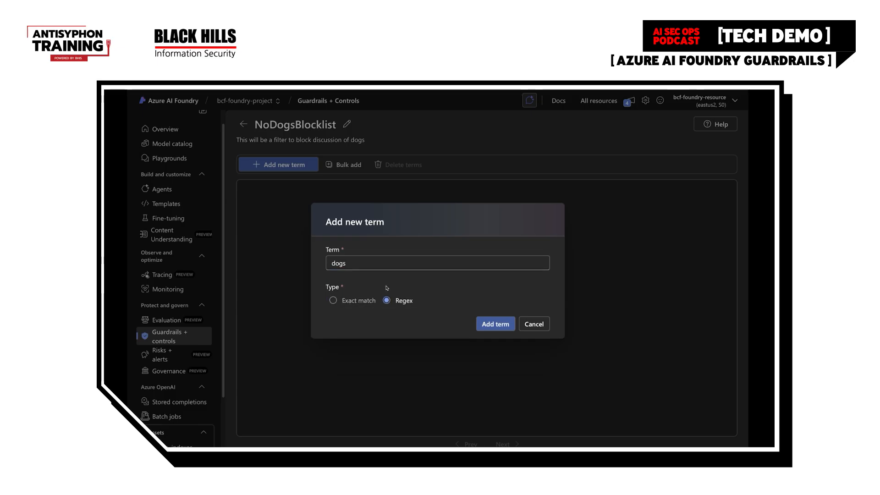
pyautogui.click(486, 324)
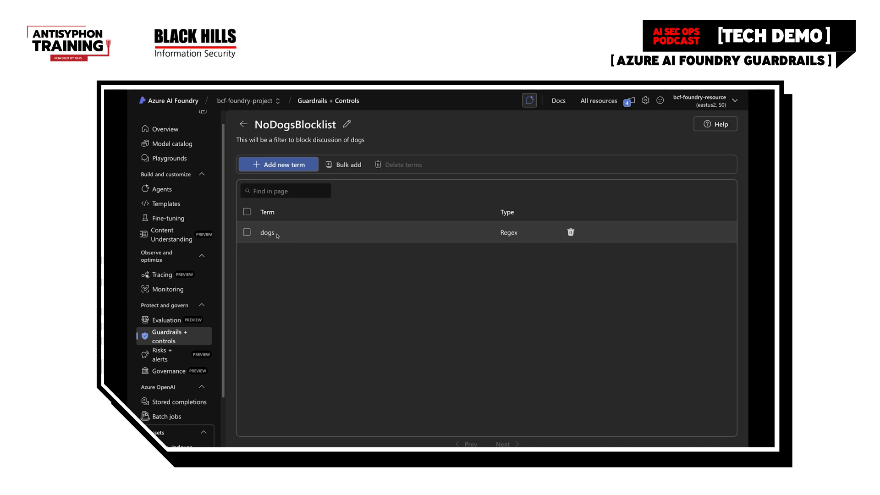
# - Start a new content filter named TechDemoGuardrails and proceed to its input filter settings
pyautogui.click(244, 125)
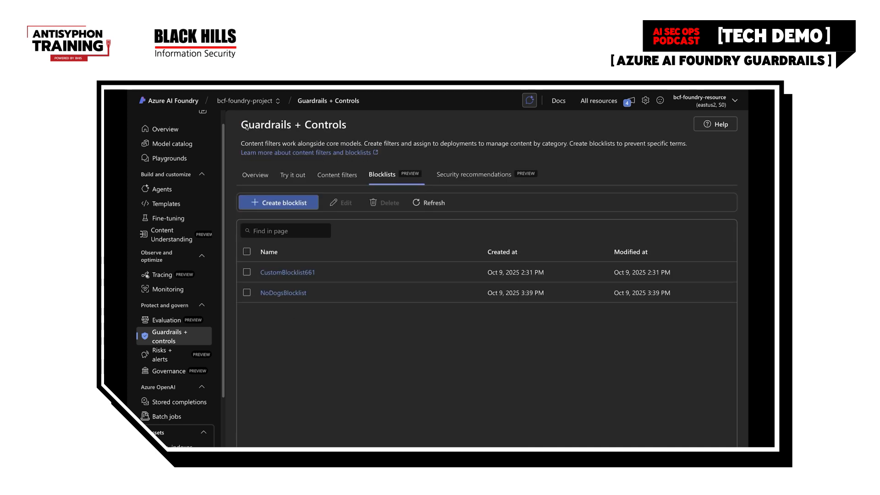
pyautogui.click(343, 176)
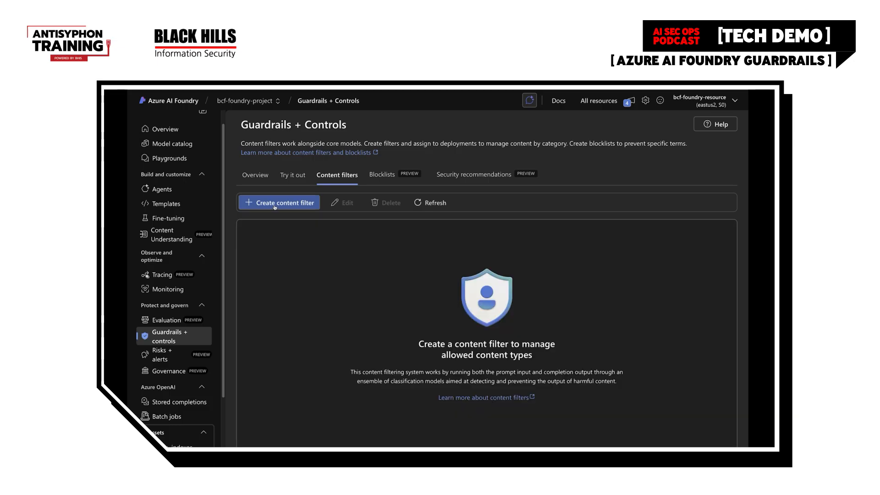
pyautogui.click(275, 205)
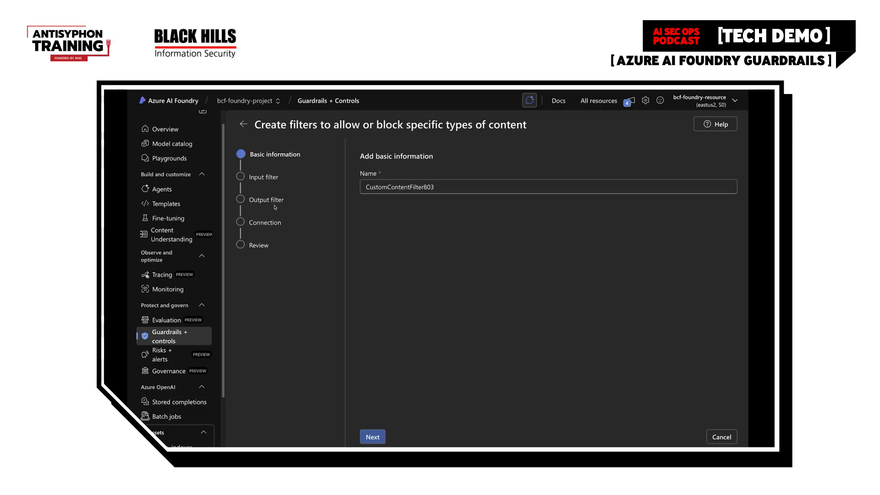
pyautogui.doubleClick(413, 190)
pyautogui.write('Tec')
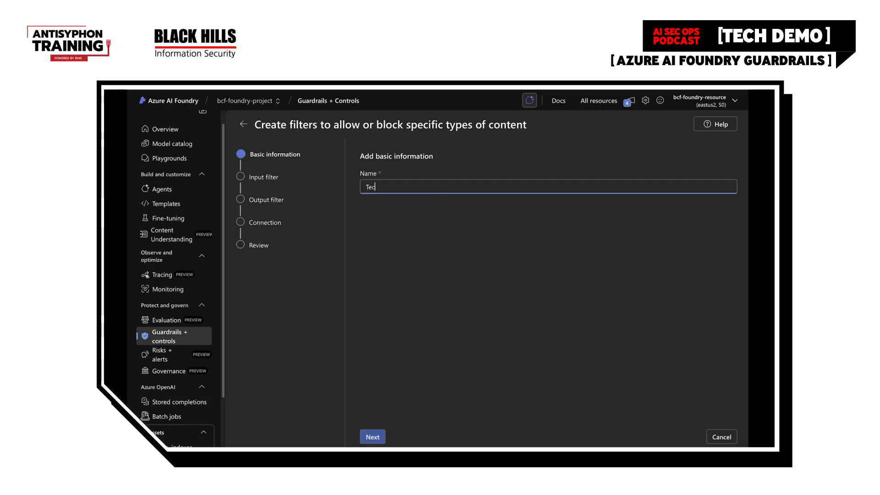
pyautogui.write('hDemoGuardrails')
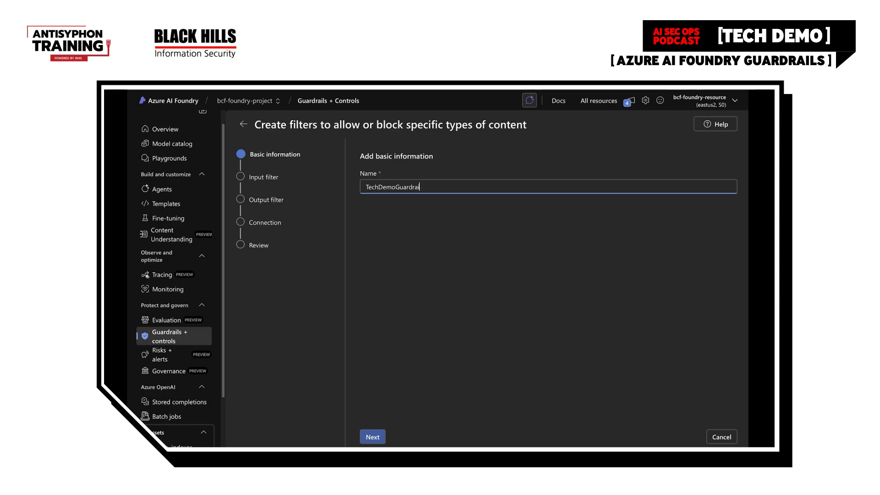
pyautogui.click(360, 436)
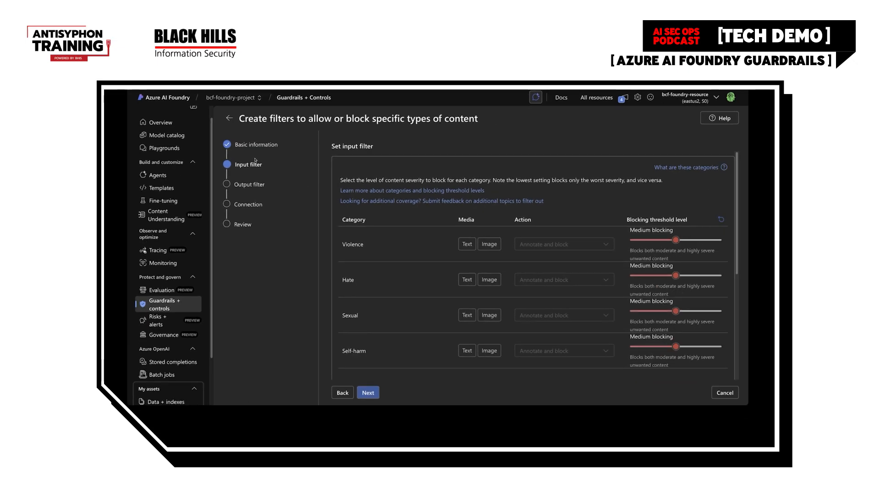
# - Set the input filter's blocking threshold to Highest blocking for Violence, Hate, Sexual and Self-harm
pyautogui.scroll(-5, 438, 247)
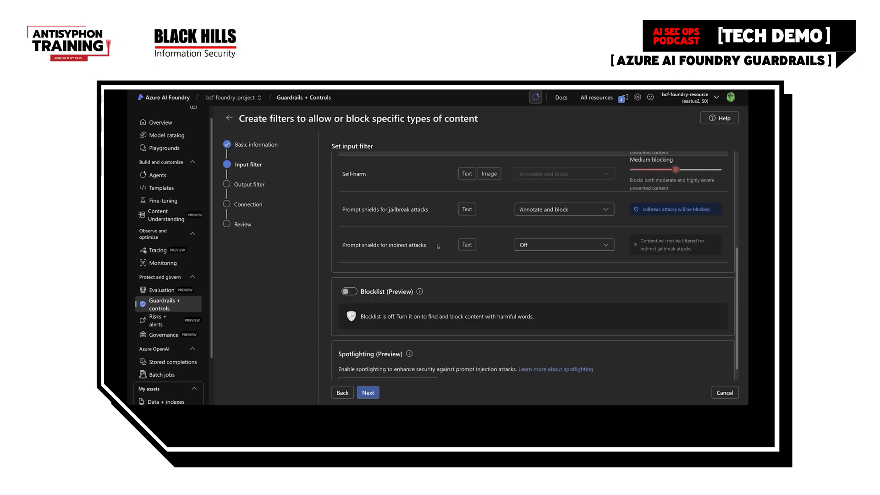
pyautogui.scroll(5, 437, 247)
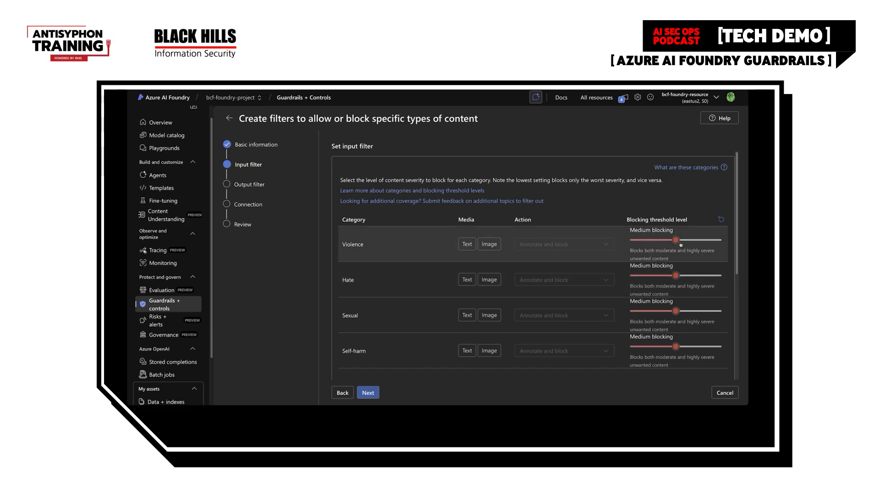
pyautogui.moveTo(676, 240); pyautogui.dragTo(632, 241)
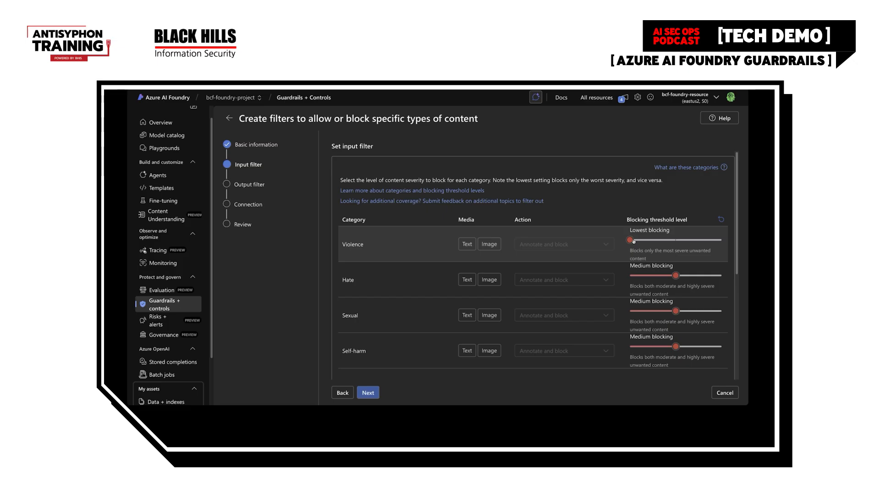
pyautogui.moveTo(630, 240); pyautogui.dragTo(707, 244)
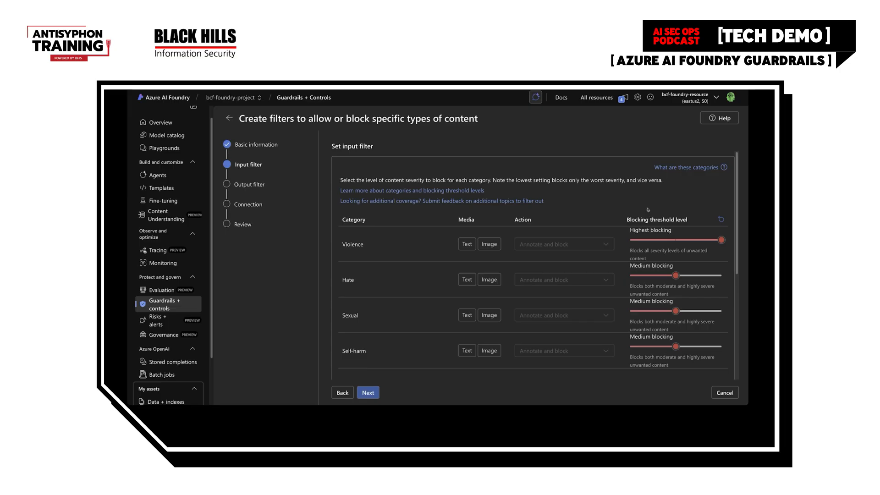
pyautogui.click(719, 275)
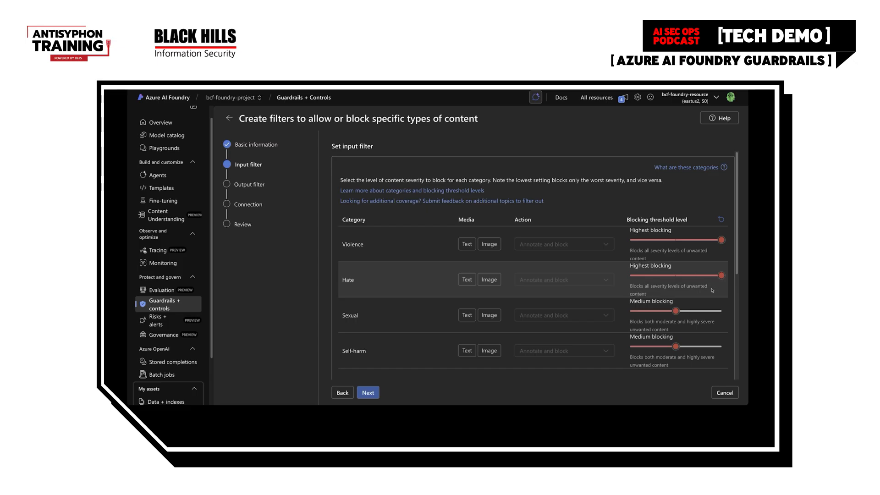
pyautogui.click(716, 312)
pyautogui.scroll(-1, 718, 316)
pyautogui.click(720, 328)
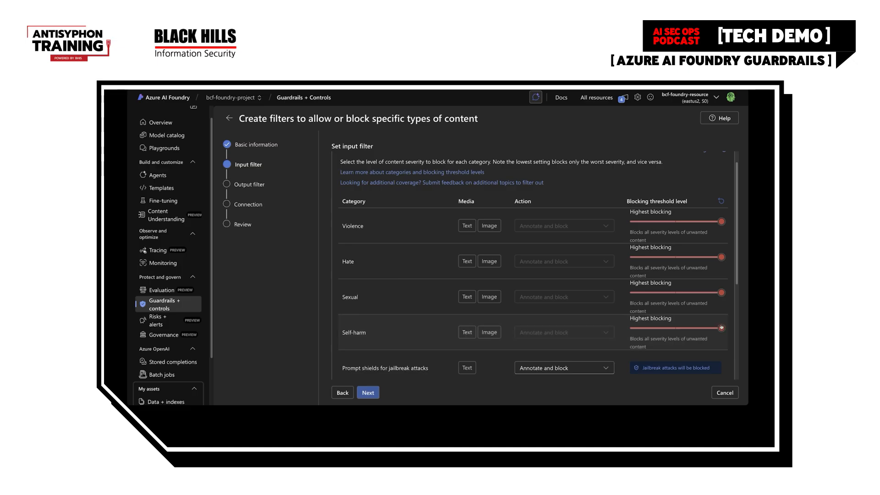
# - Review the input filter's prompt shields for jailbreak and indirect attacks and its blocklist option
pyautogui.scroll(-2, 721, 328)
pyautogui.scroll(3, 632, 310)
pyautogui.scroll(-3, 632, 310)
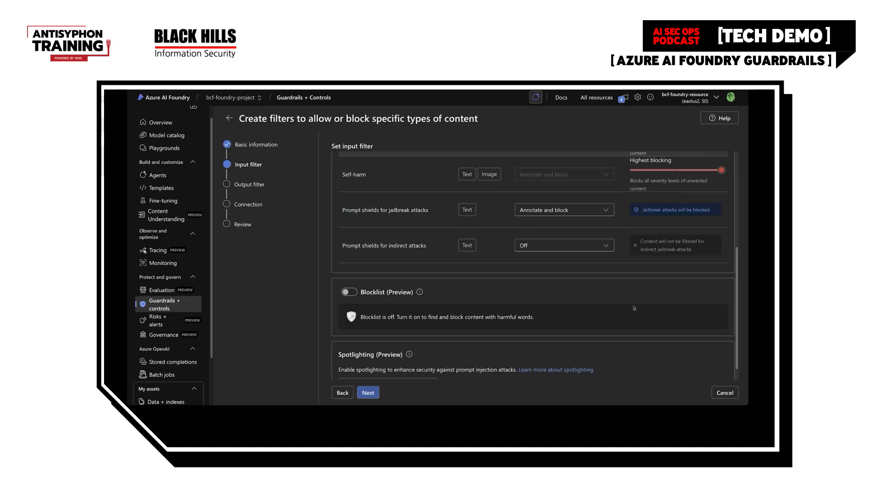
pyautogui.scroll(1, 597, 305)
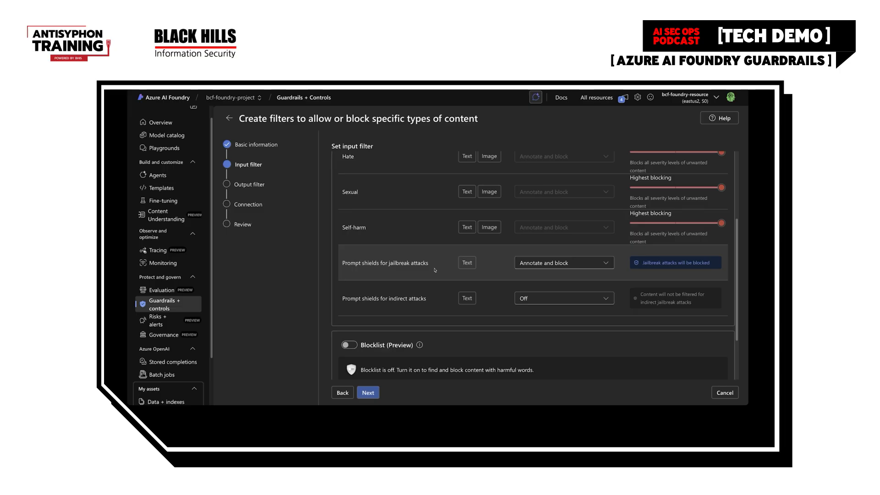
pyautogui.scroll(3, 430, 266)
pyautogui.scroll(-3, 410, 251)
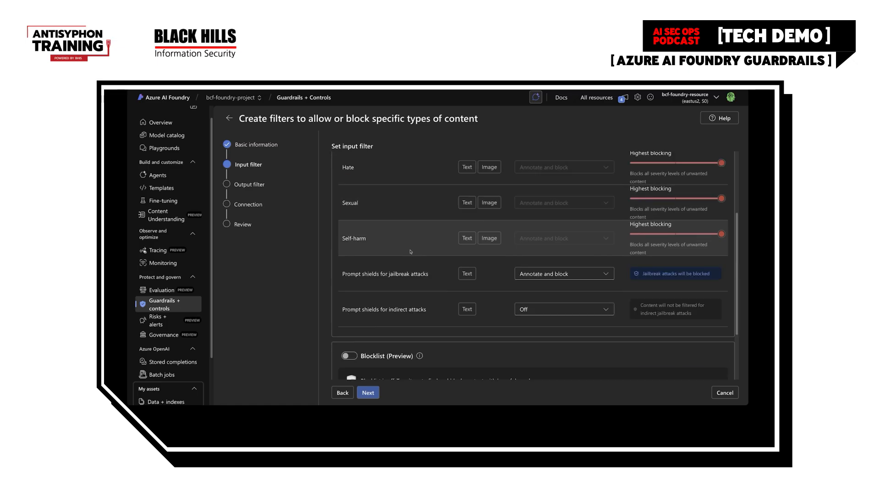
pyautogui.scroll(-1, 411, 251)
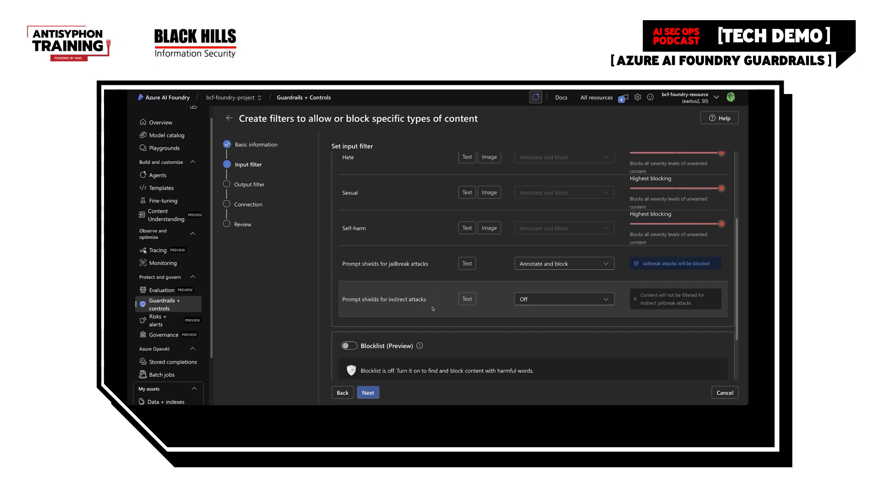
# - Set the input filter's prompt shields for indirect attacks to Annotate and block
pyautogui.click(545, 299)
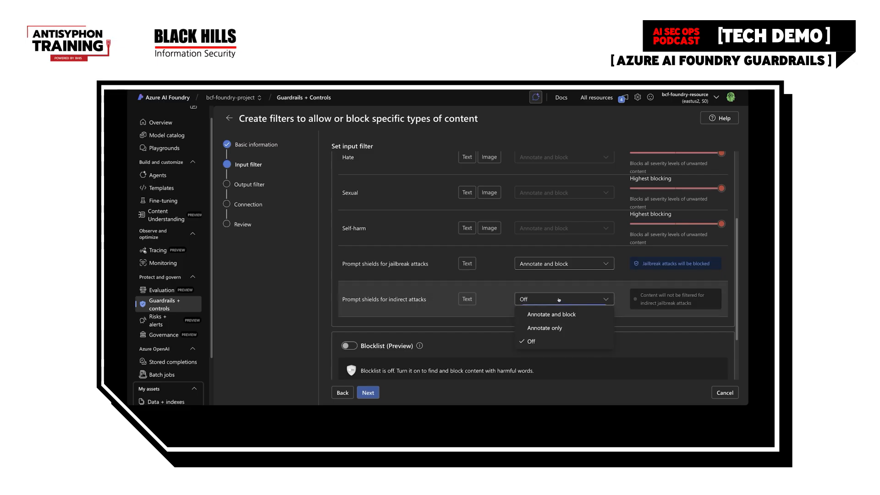
pyautogui.click(542, 315)
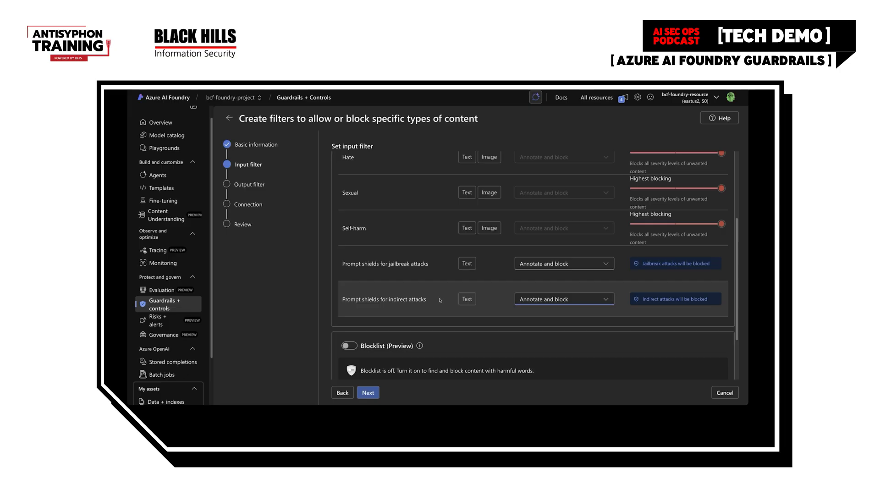
# - Turn on the input filter's blocklist option with NoDogsBlocklist selected, and set Spotlighting to Enable
pyautogui.scroll(-1, 440, 300)
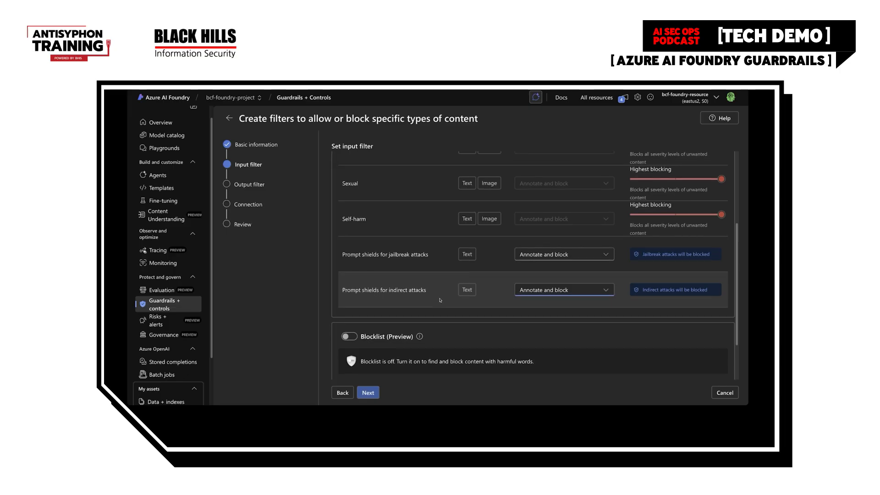
pyautogui.scroll(-3, 439, 300)
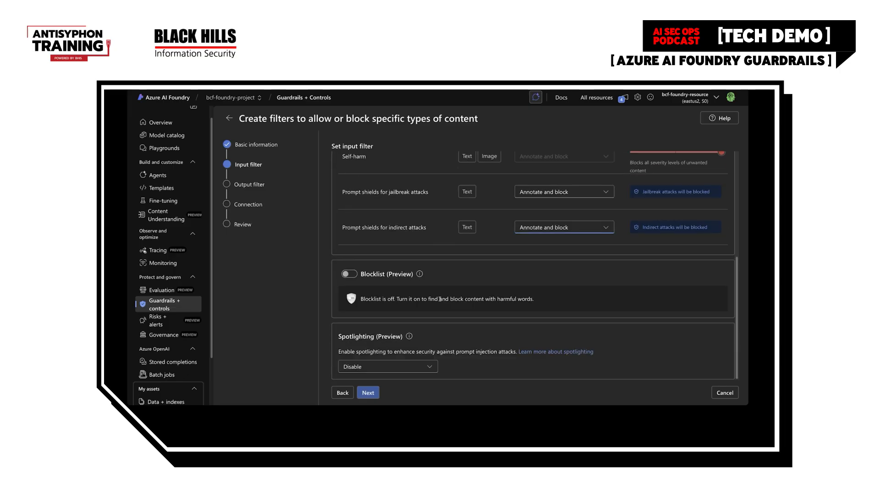
pyautogui.click(349, 273)
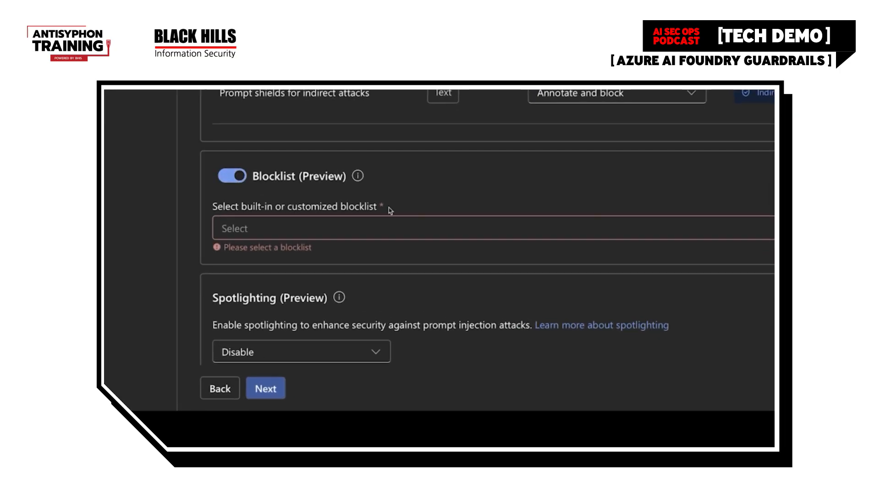
pyautogui.click(530, 233)
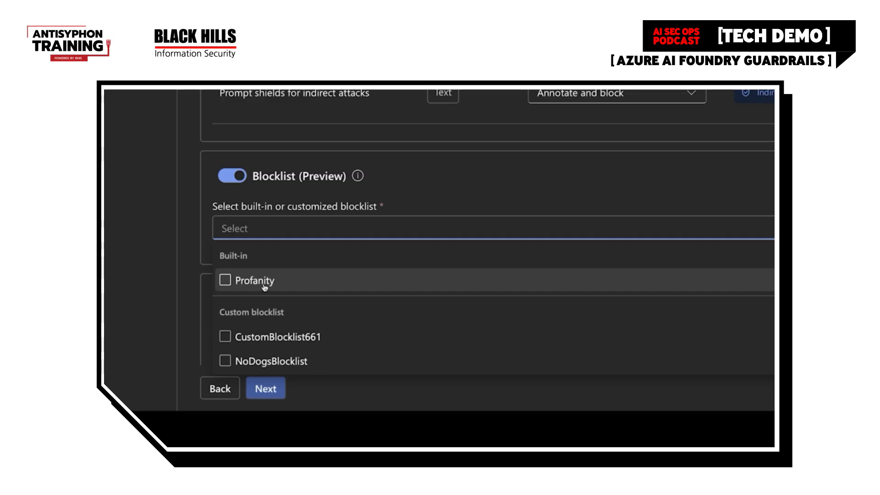
pyautogui.click(225, 361)
pyautogui.click(152, 245)
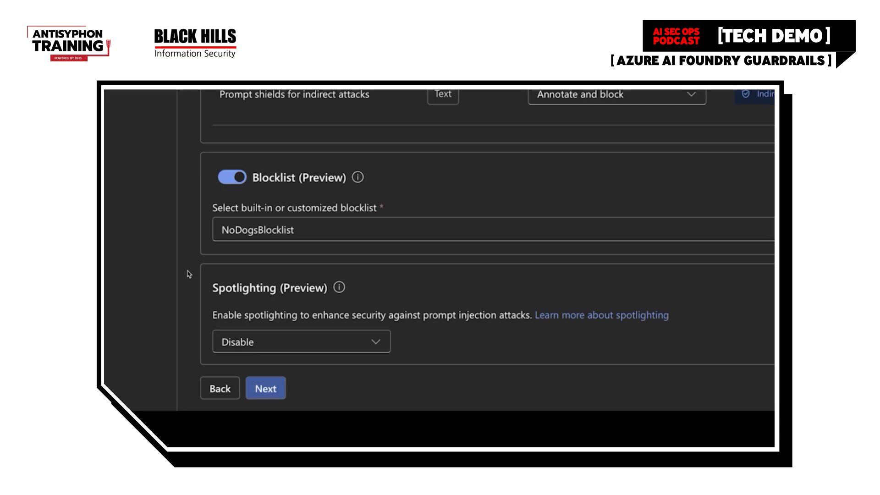
pyautogui.click(326, 346)
pyautogui.click(275, 367)
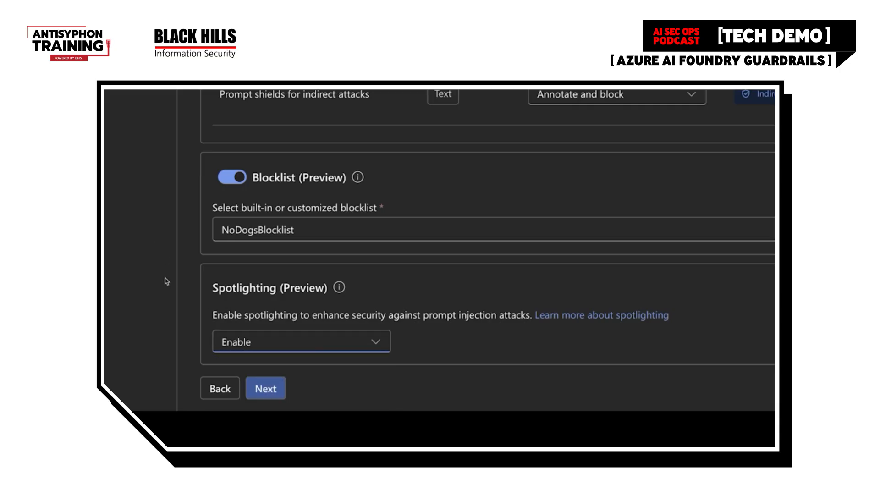